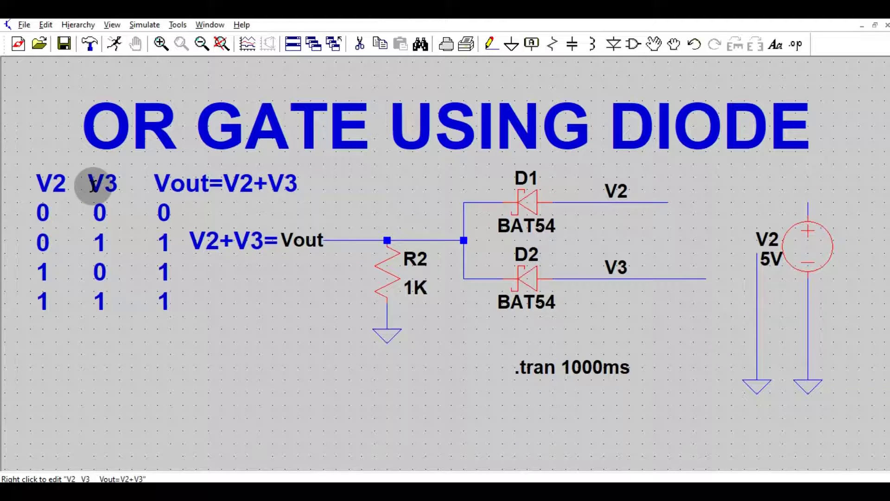
Run the simulation and tile the schematic and waveform windows vertically.
{"action": "left_click", "coordinate": [116, 45]}
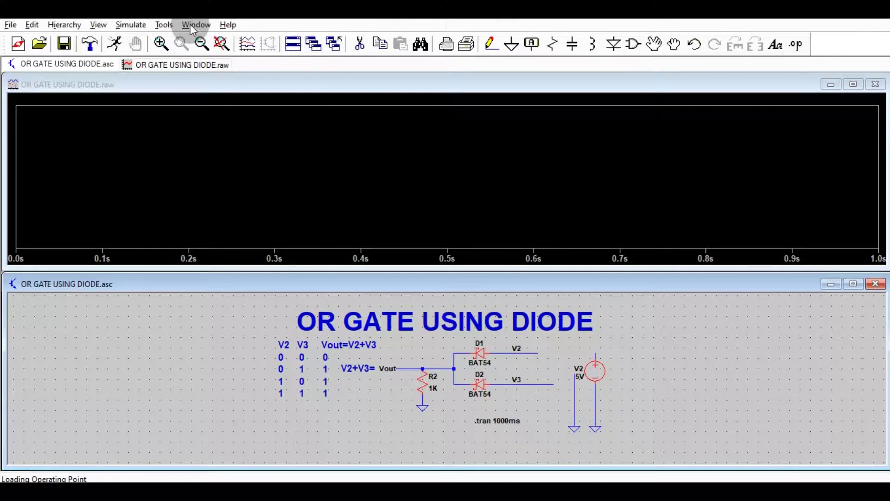
{"action": "left_click", "coordinate": [190, 24]}
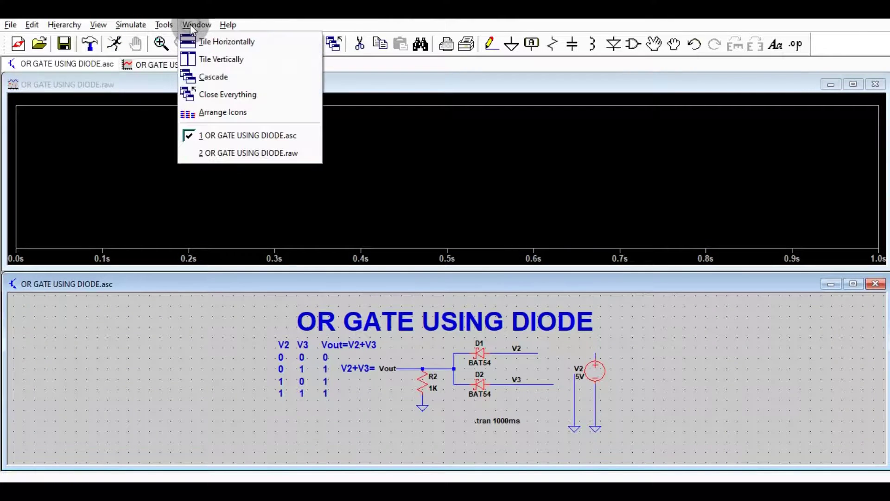
{"action": "left_click", "coordinate": [210, 58]}
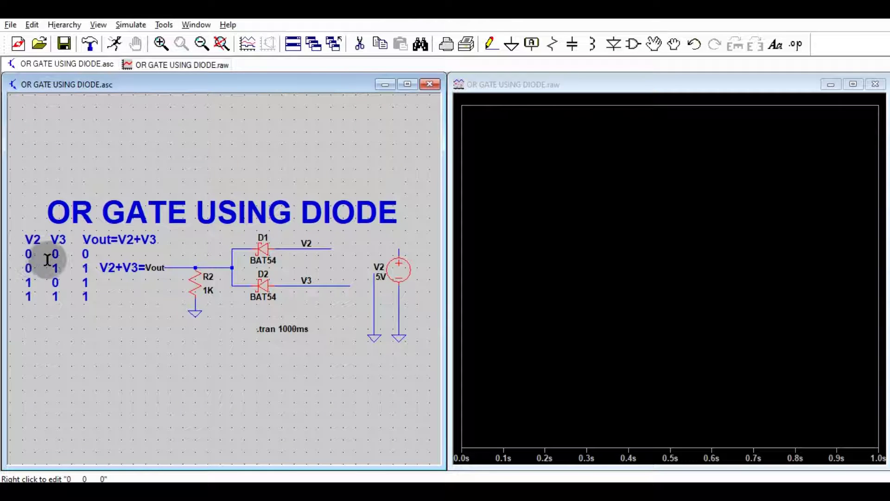
Join the V2 and V3 diode input wires at a shared junction.
{"action": "left_click", "coordinate": [488, 54]}
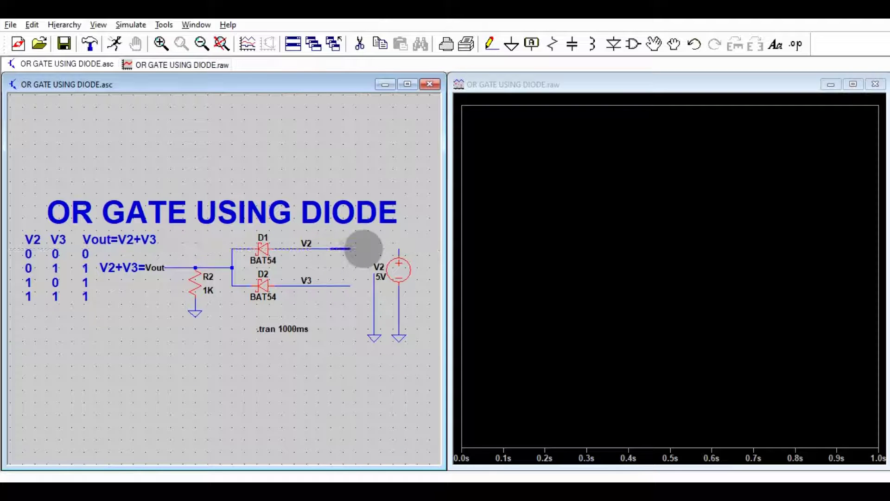
{"action": "left_click", "coordinate": [350, 249]}
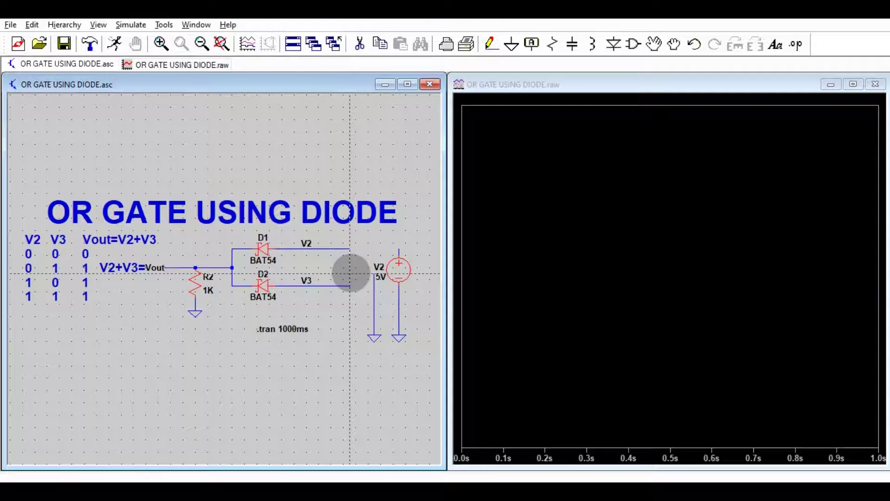
{"action": "left_click", "coordinate": [350, 274]}
{"action": "left_click", "coordinate": [375, 274]}
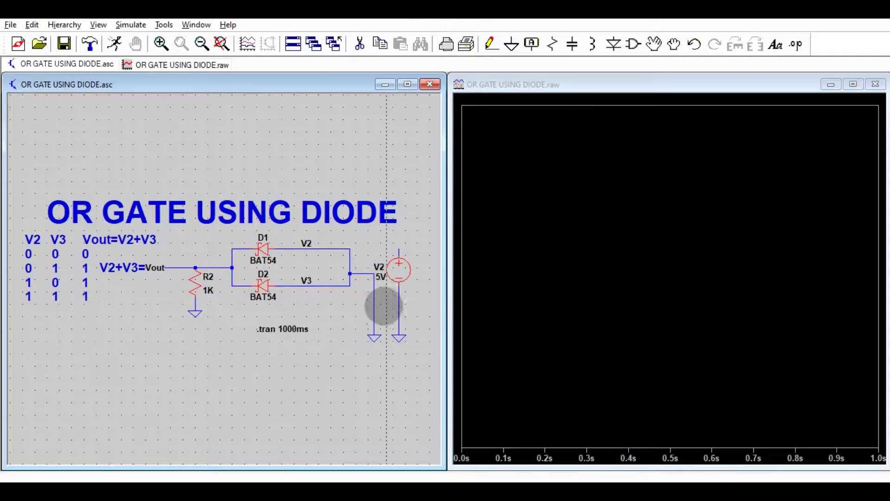
{"action": "right_click", "coordinate": [374, 298]}
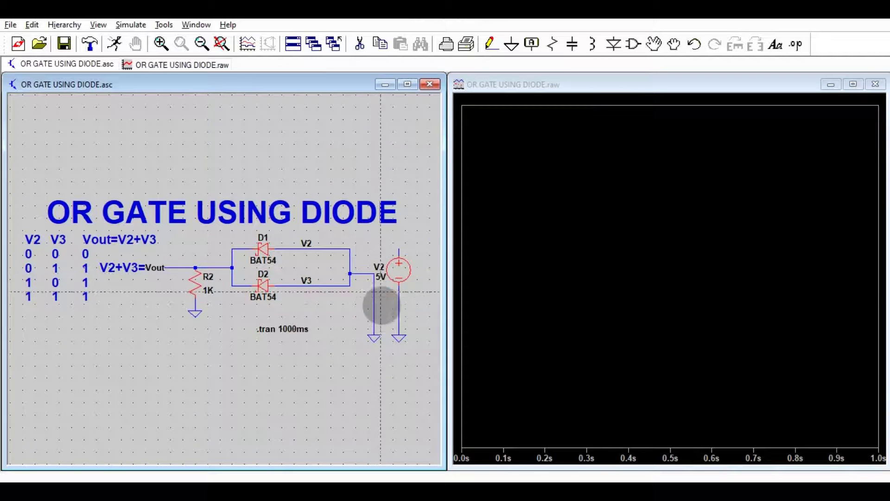
Tie the input junction to the left ground, rerun, and plot V(vout).
{"action": "left_click", "coordinate": [374, 334]}
{"action": "left_click", "coordinate": [350, 274]}
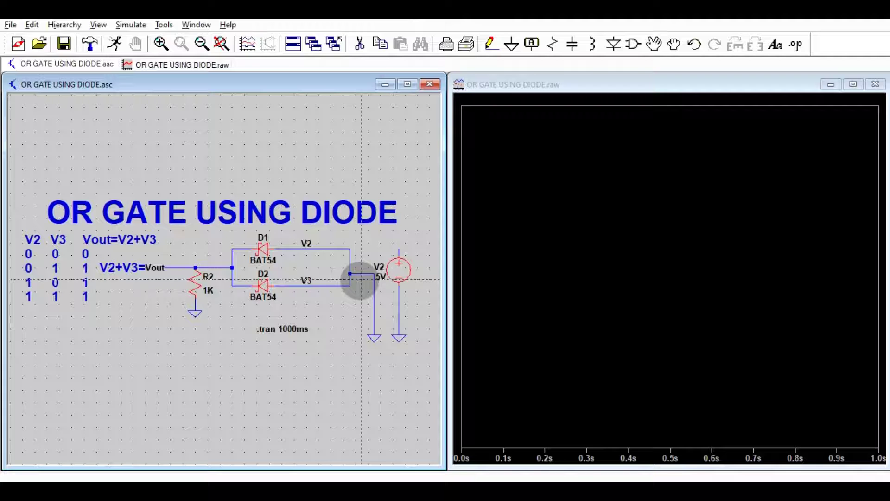
{"action": "right_click", "coordinate": [360, 280]}
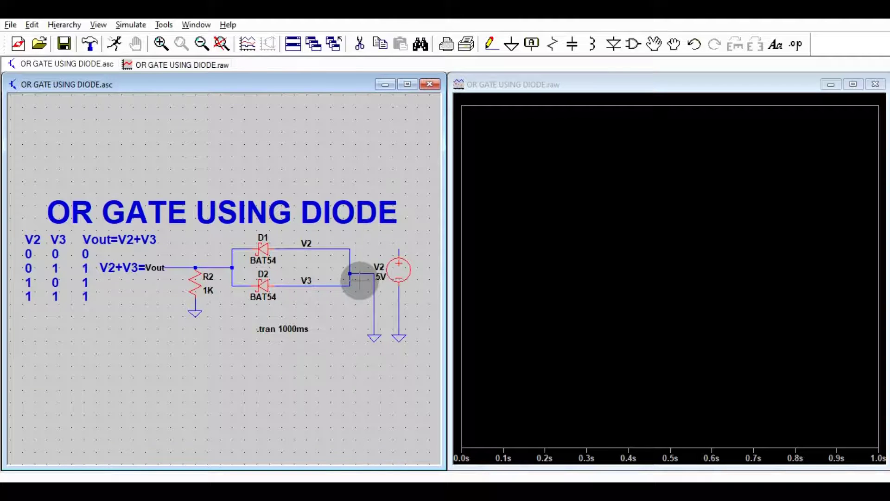
{"action": "left_click", "coordinate": [115, 45]}
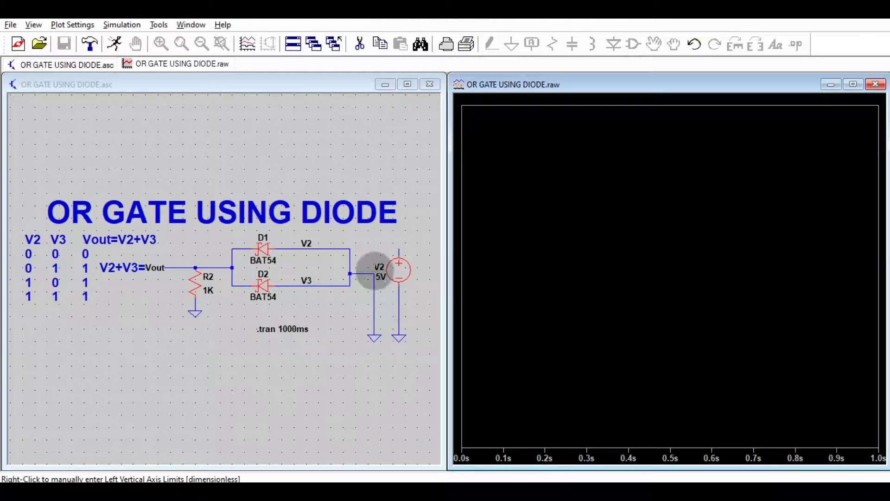
{"action": "left_click", "coordinate": [214, 265]}
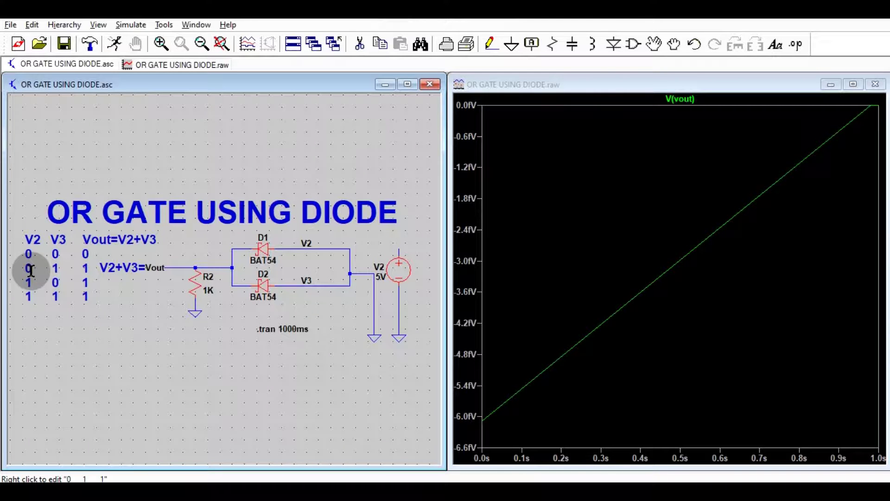
Cut the joining wires and wire the V2 input down to ground.
{"action": "left_click", "coordinate": [358, 44]}
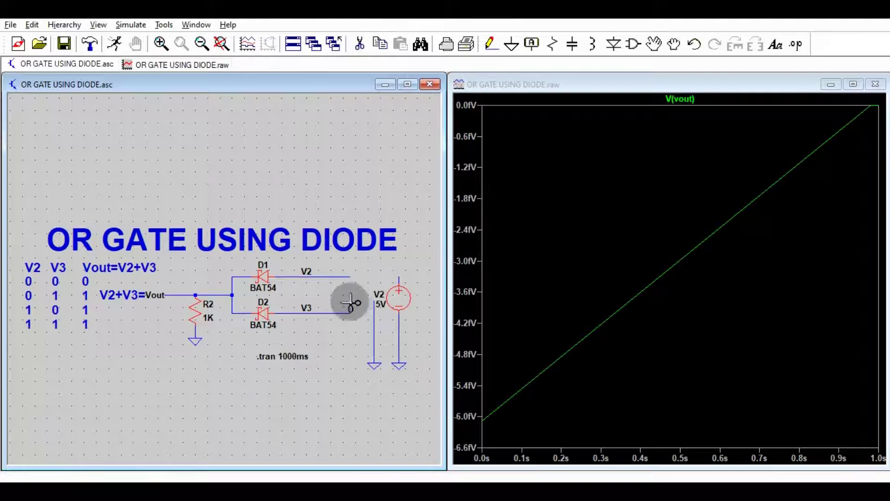
{"action": "left_click", "coordinate": [491, 44]}
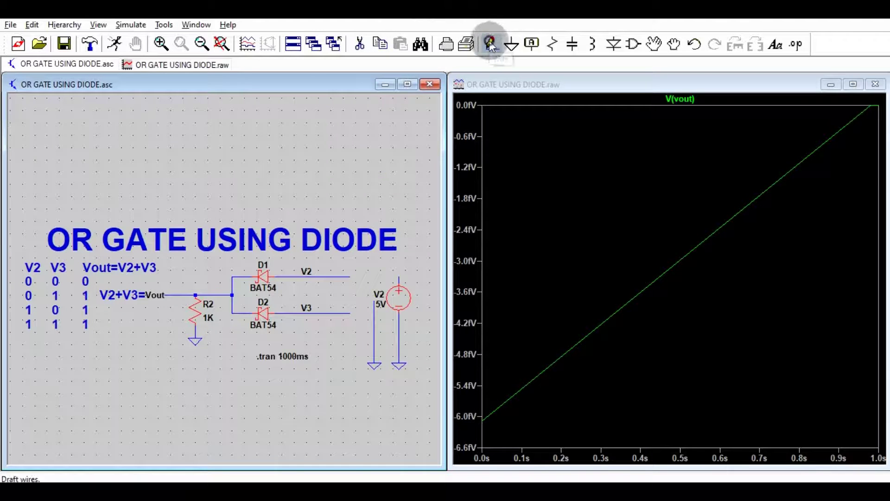
{"action": "left_click", "coordinate": [375, 302]}
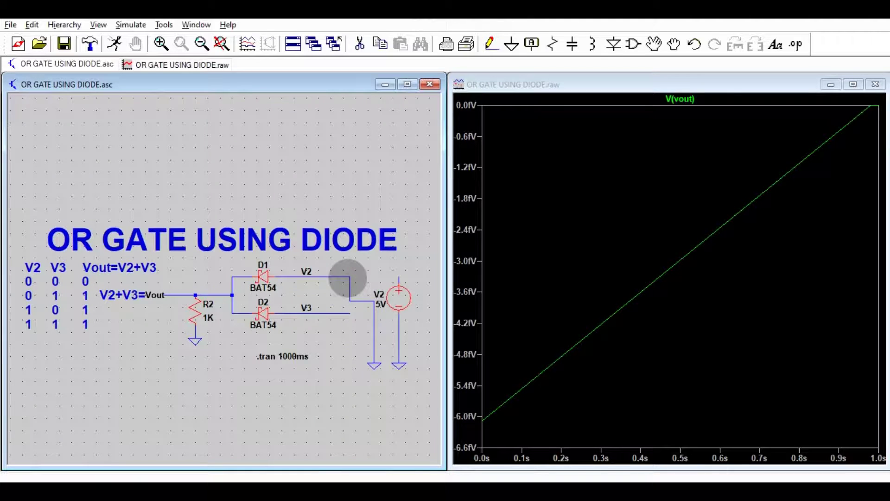
{"action": "left_click", "coordinate": [350, 277]}
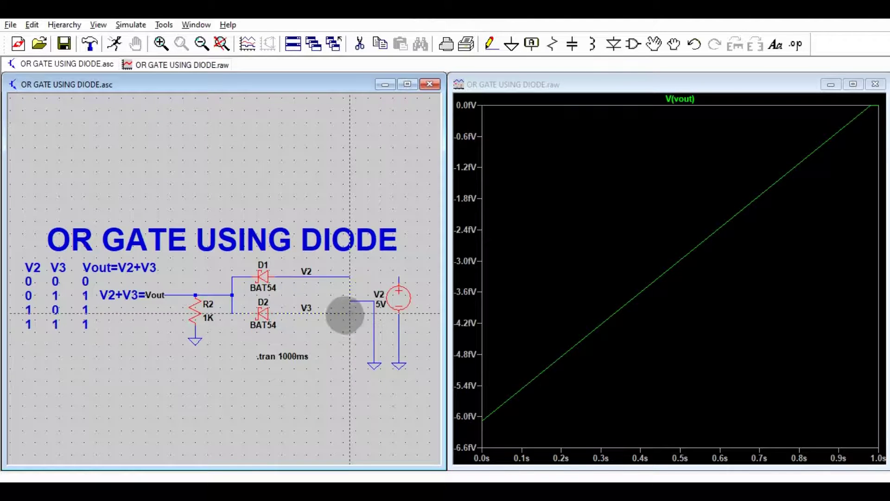
Wire the V3 input to the 5V source's positive terminal.
{"action": "left_click", "coordinate": [347, 313]}
{"action": "left_click", "coordinate": [362, 313]}
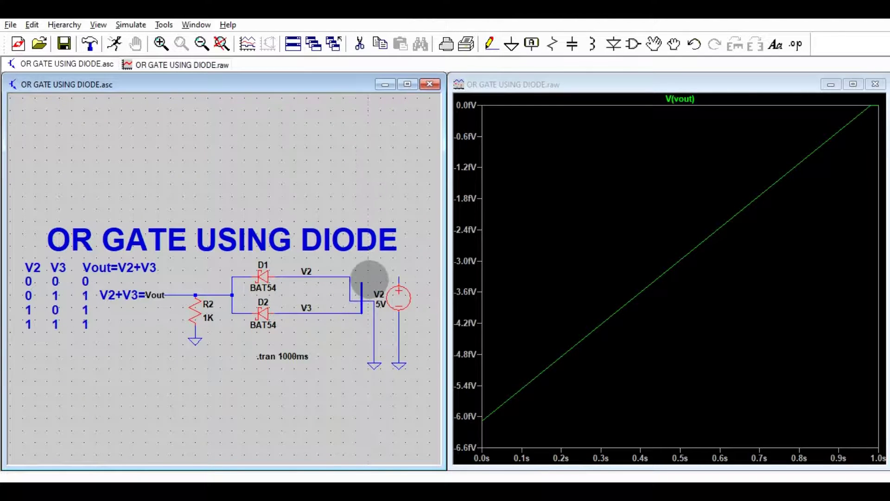
{"action": "left_click", "coordinate": [399, 277]}
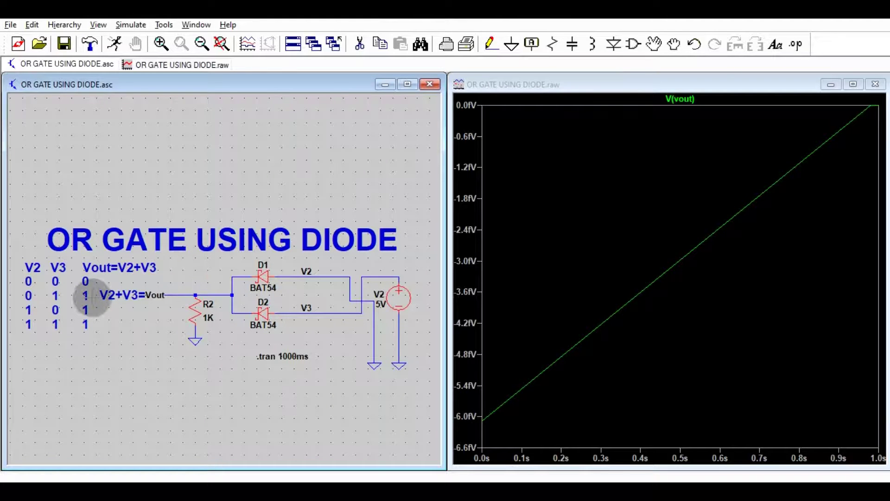
Rerun the simulation to get V(vout) flat at about 4.7113 V.
{"action": "left_click", "coordinate": [116, 43]}
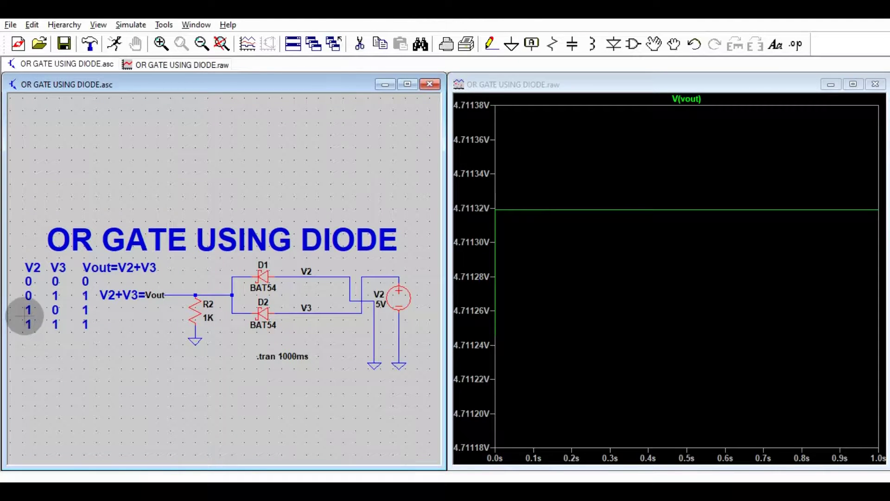
Cut the short vertical wire near the source and a piece of the top V2 wire.
{"action": "left_click", "coordinate": [359, 44]}
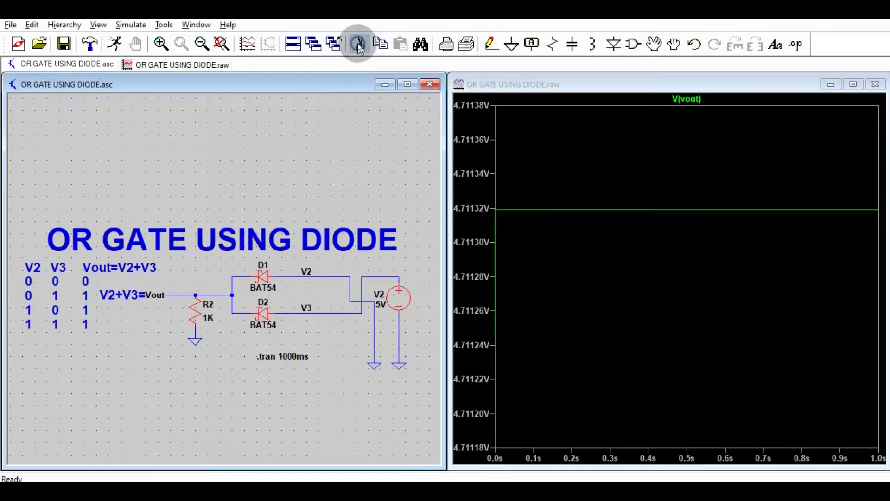
{"action": "left_click", "coordinate": [352, 299]}
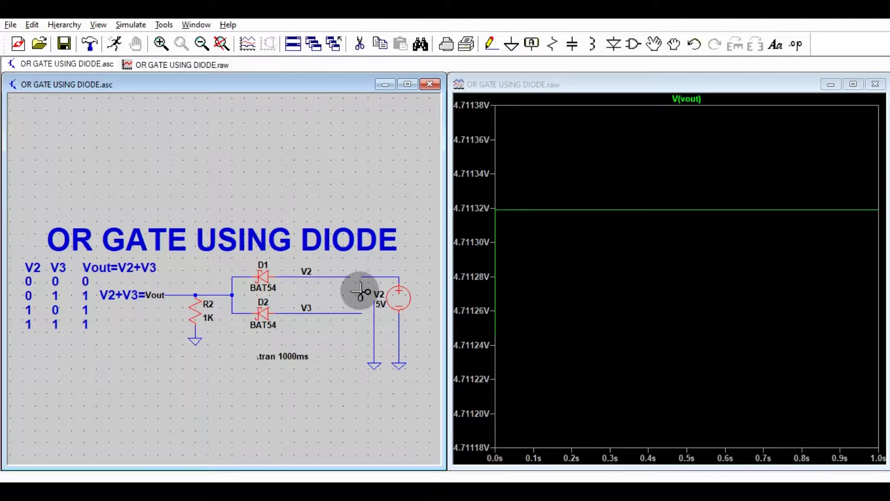
{"action": "left_click", "coordinate": [357, 277]}
Reconnect the V2 wire to the 5V source, route V3 to ground, and rerun.
{"action": "left_click", "coordinate": [490, 43]}
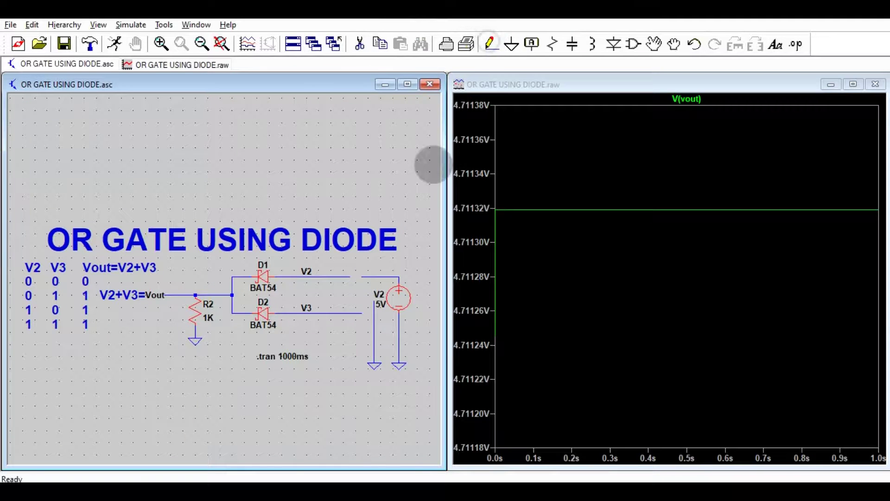
{"action": "left_click", "coordinate": [379, 277]}
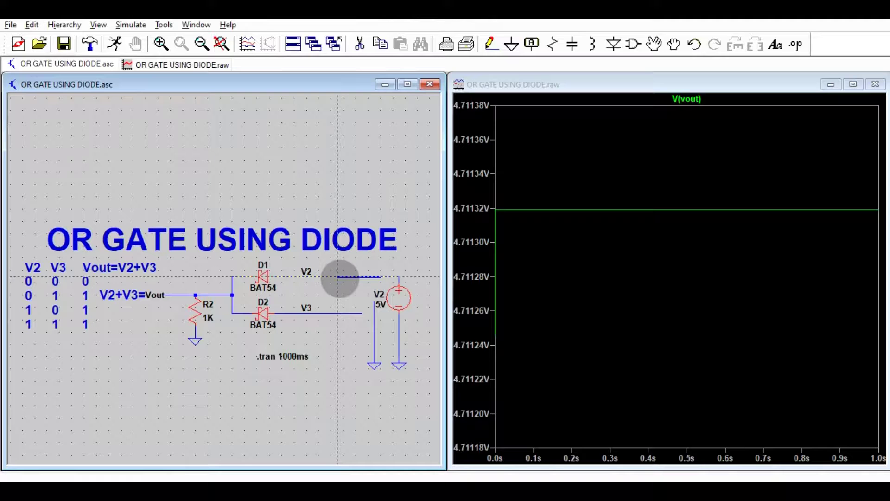
{"action": "left_click", "coordinate": [339, 277]}
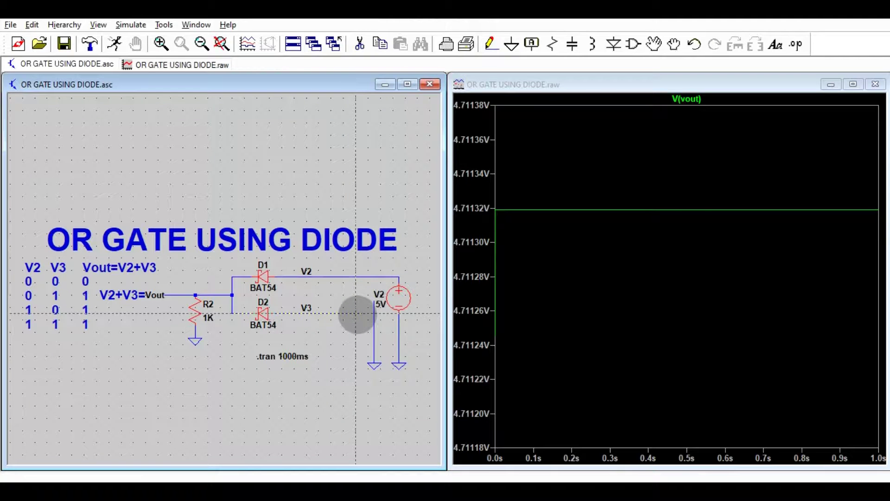
{"action": "left_click", "coordinate": [356, 314]}
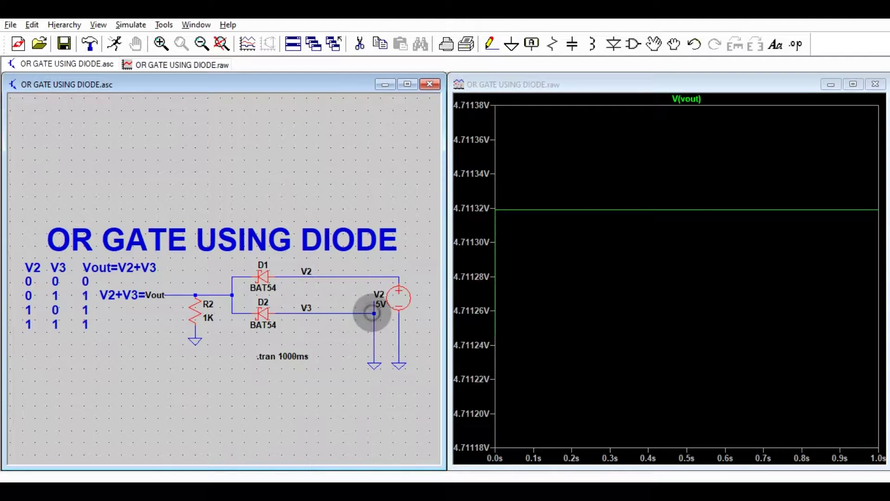
{"action": "left_click", "coordinate": [358, 44]}
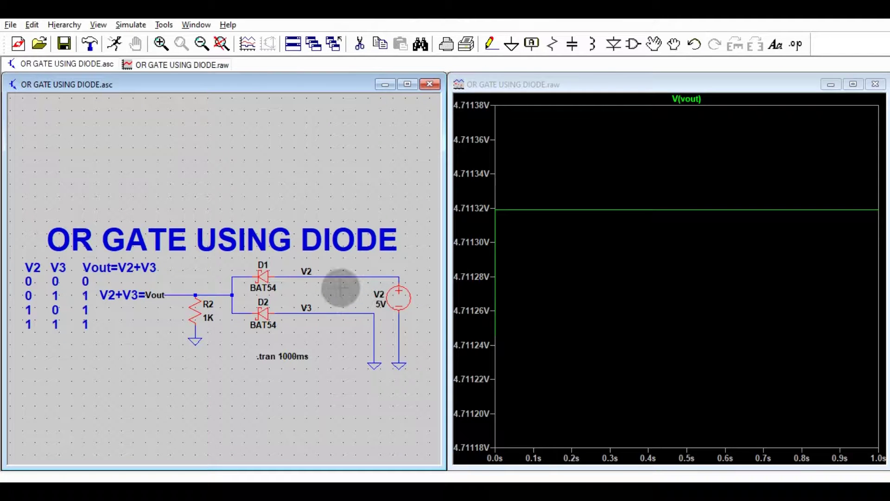
{"action": "left_click", "coordinate": [119, 43]}
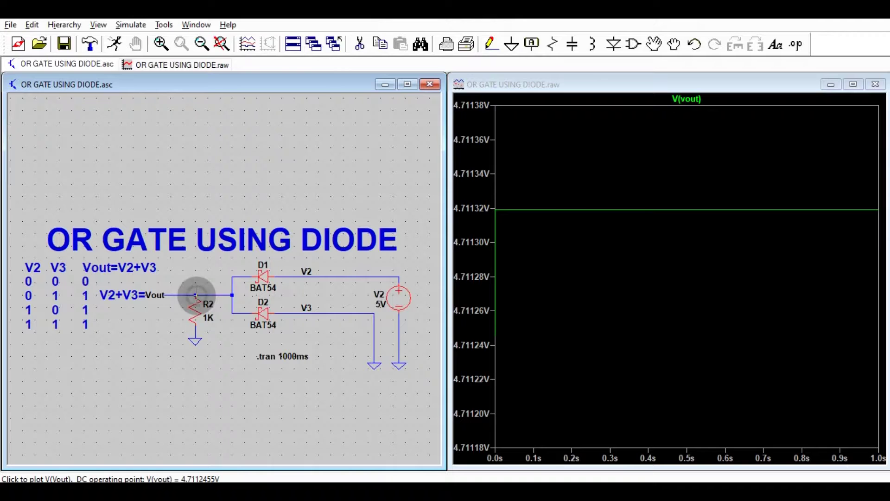
Disconnect V3 from ground, wire it up to the V2 wire, and rerun.
{"action": "left_click", "coordinate": [360, 43]}
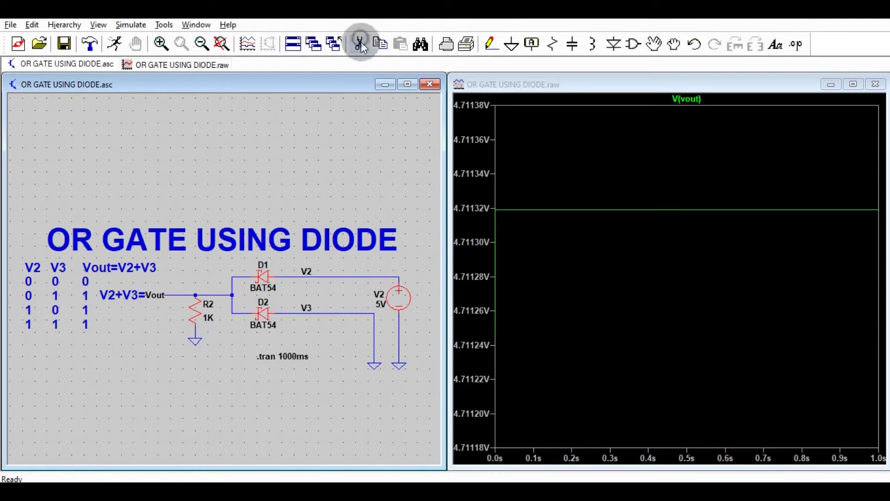
{"action": "left_click", "coordinate": [365, 314]}
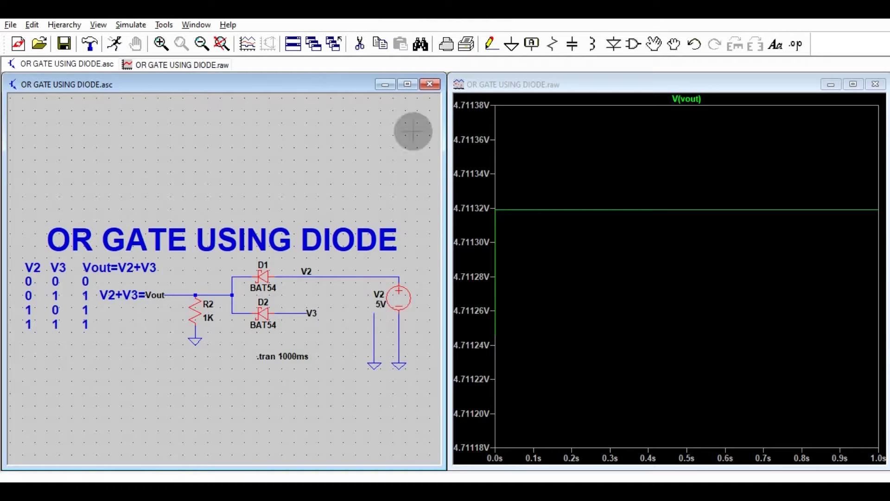
{"action": "left_click", "coordinate": [492, 44]}
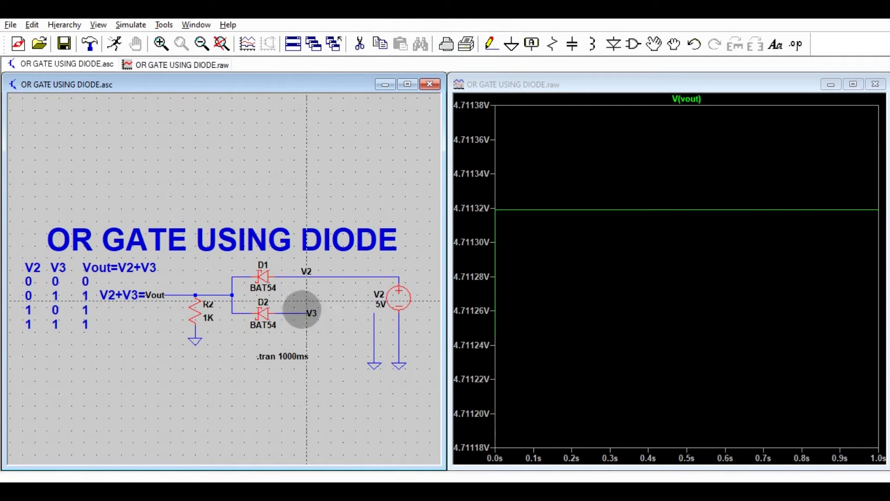
{"action": "left_click", "coordinate": [300, 314]}
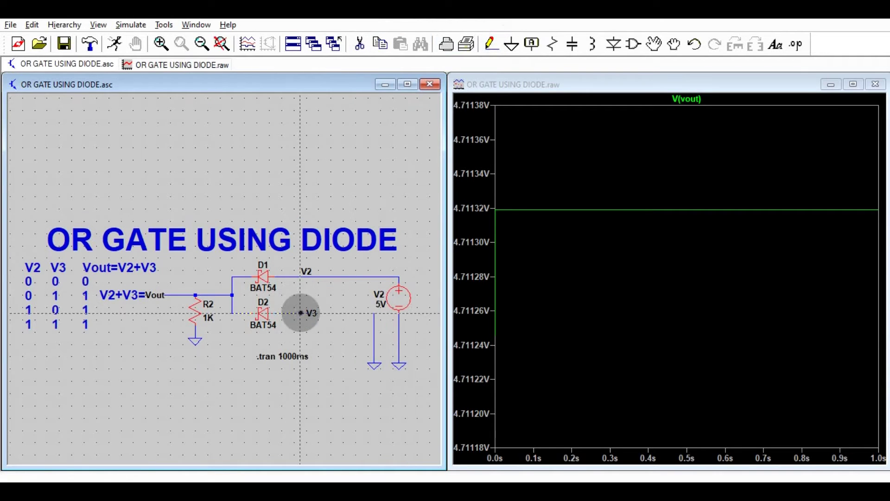
{"action": "left_click", "coordinate": [343, 313]}
{"action": "left_click", "coordinate": [343, 278]}
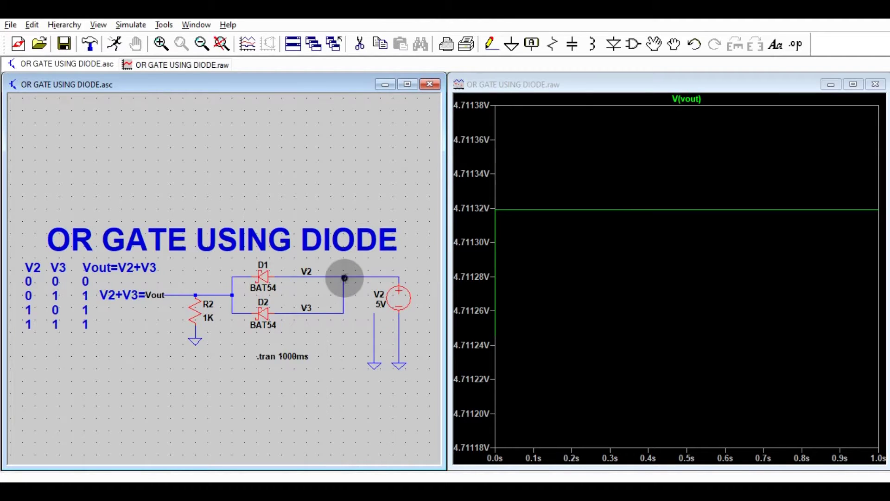
{"action": "left_click", "coordinate": [343, 278]}
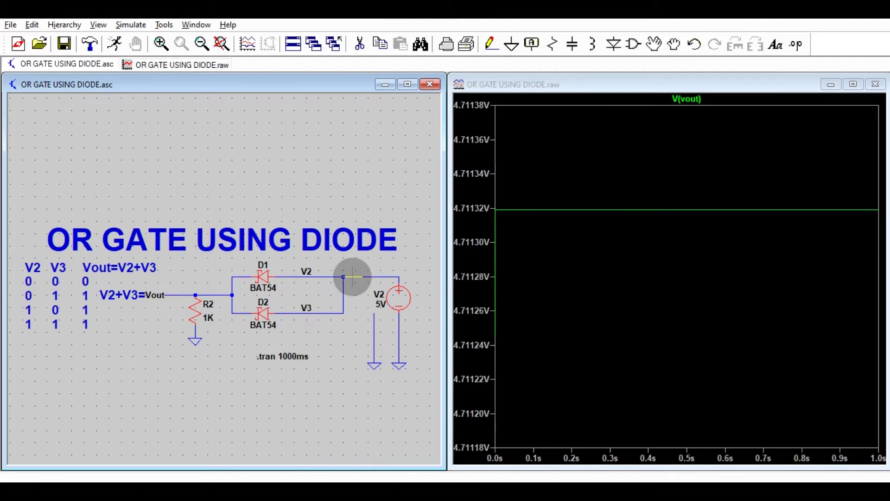
{"action": "key", "text": "Escape"}
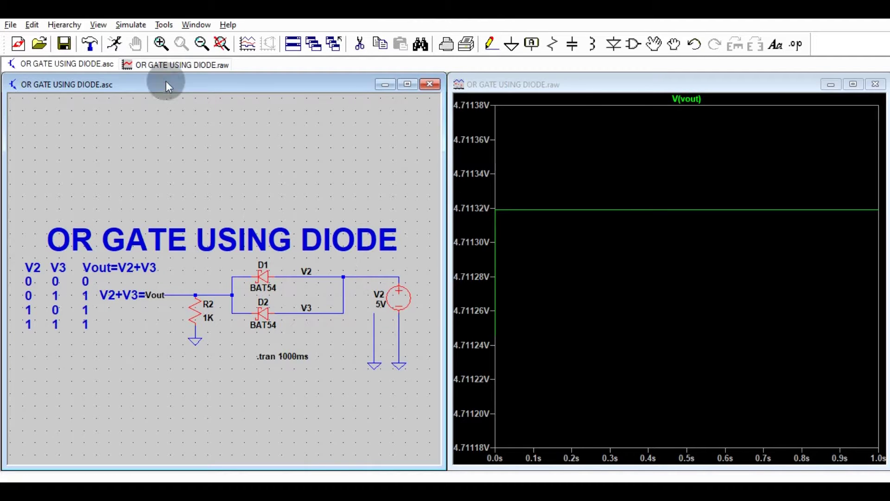
{"action": "left_click", "coordinate": [114, 42]}
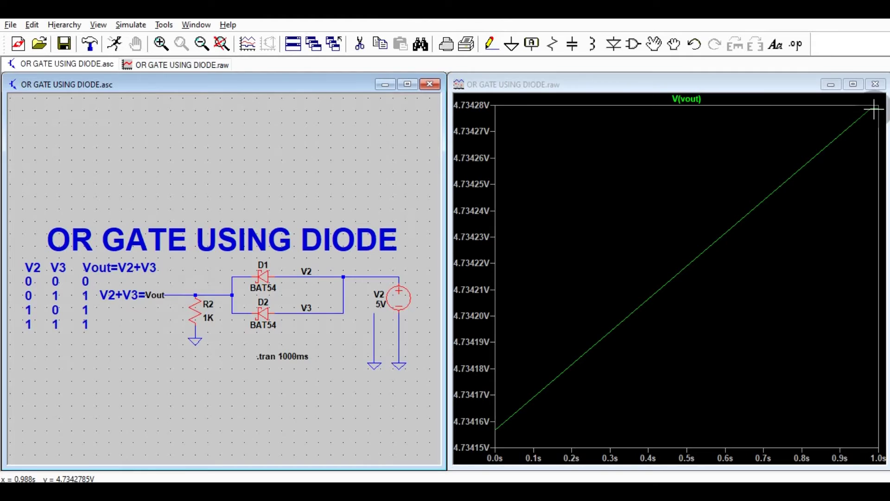
Maximize the schematic window to fill the workspace.
{"action": "left_click", "coordinate": [407, 84]}
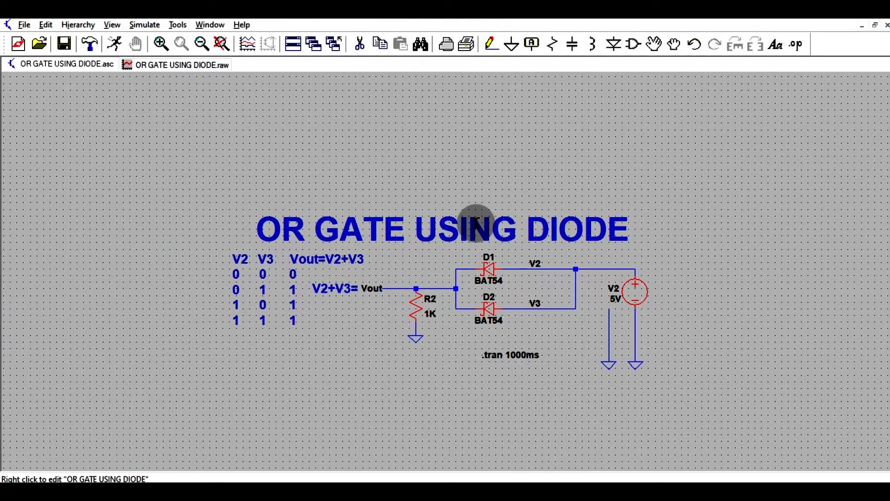
{"action": "scroll", "coordinate": [465, 127], "scroll_direction": "up", "scroll_amount": 2}
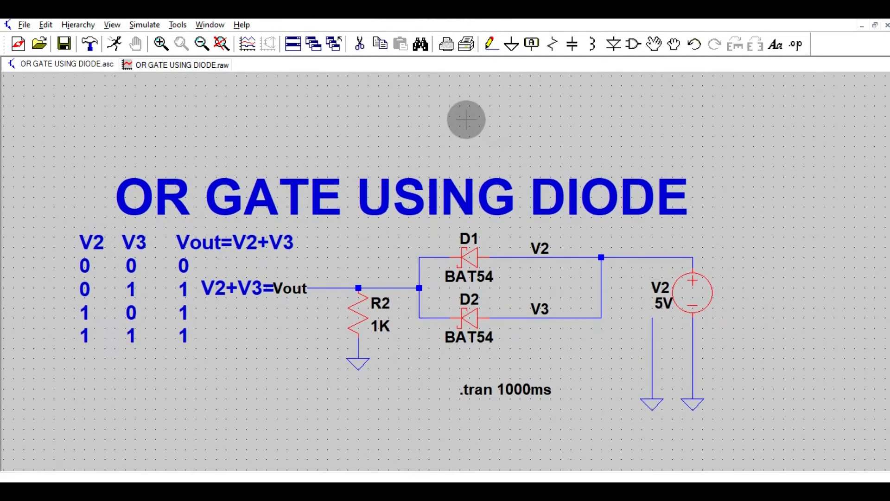
{"action": "scroll", "coordinate": [466, 119], "scroll_direction": "up", "scroll_amount": 1}
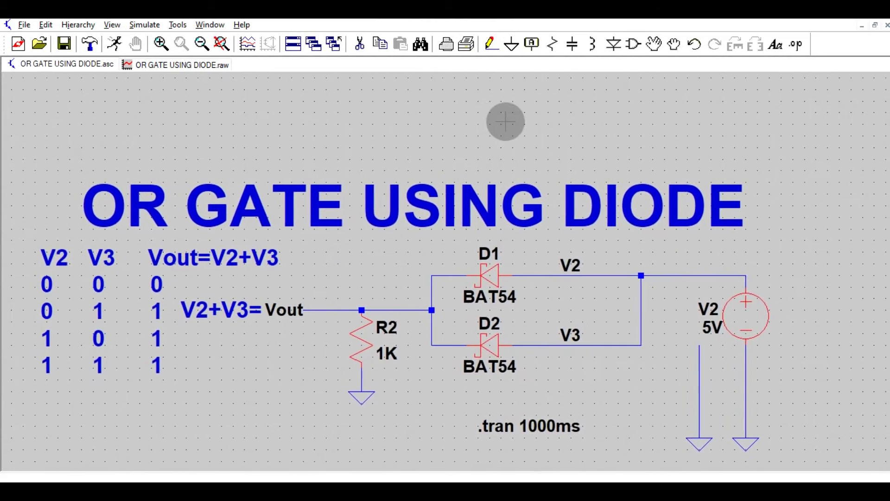
{"action": "left_click_drag", "start_coordinate": [506, 121], "coordinate": [553, 124]}
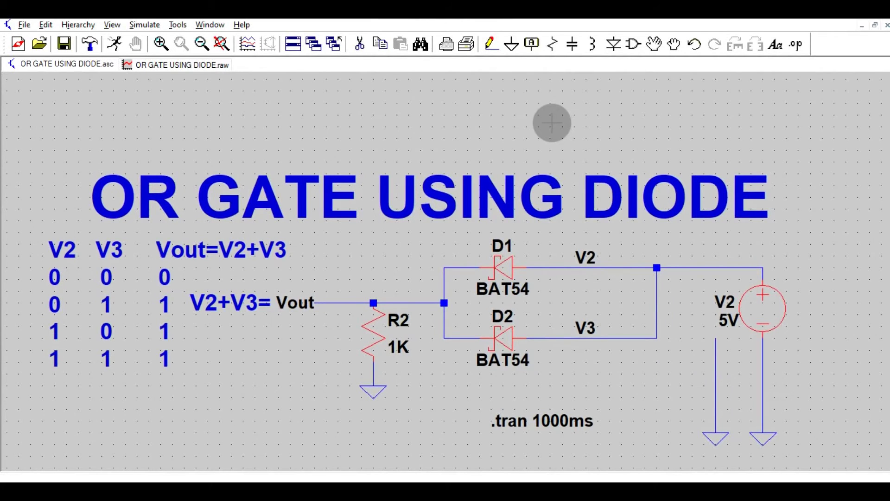